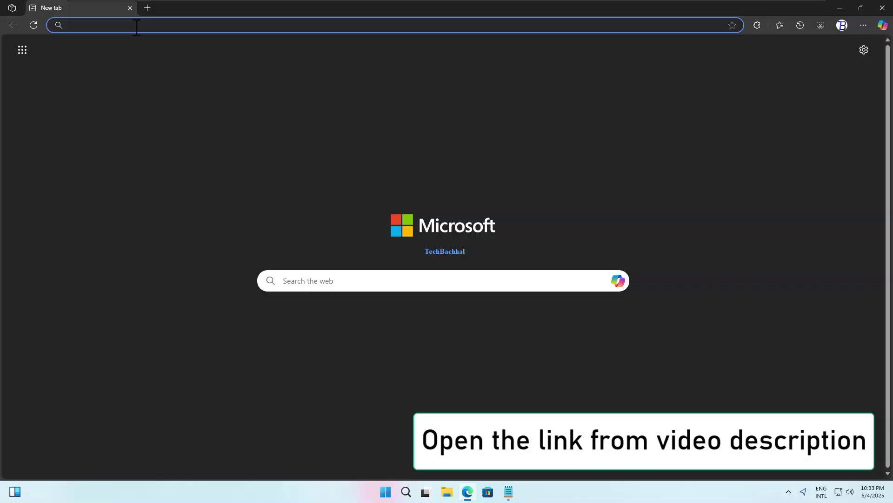
Load the web.archive.org SubInACL download page in Edge
key("ctrl+v")
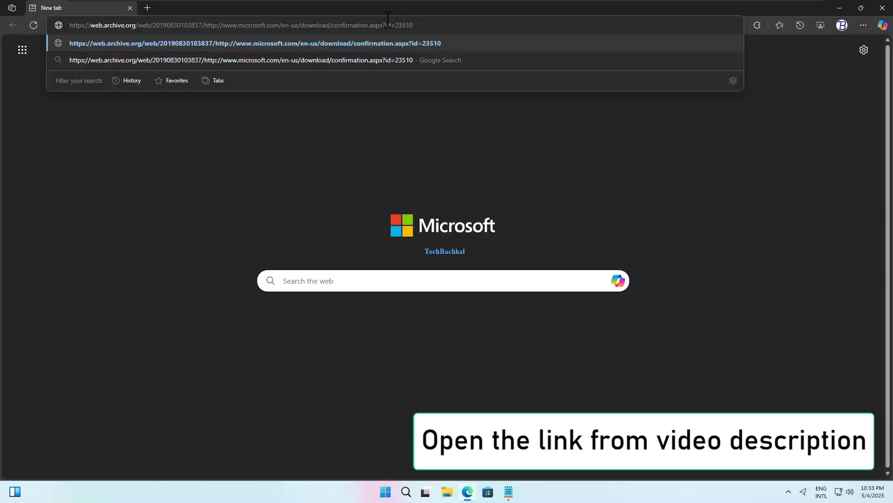
key("Return")
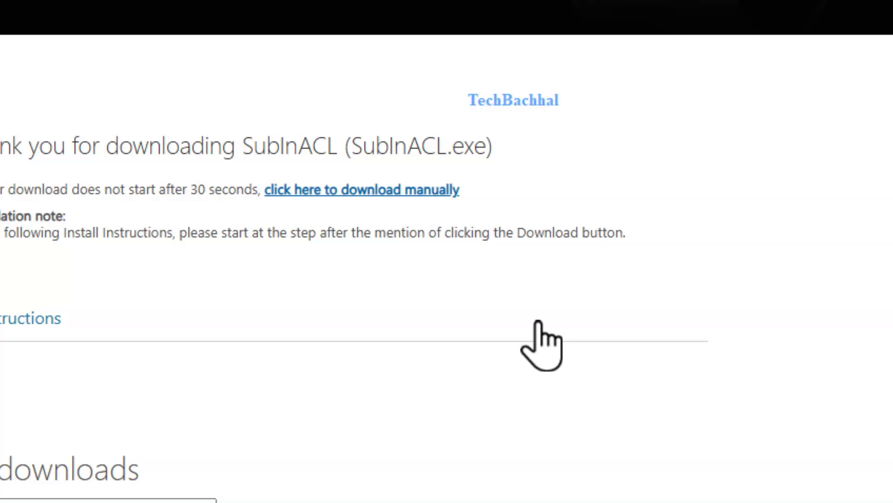
Manually download subinacl (1).msi with Save as into Downloads, then close Edge
left_click(419, 190)
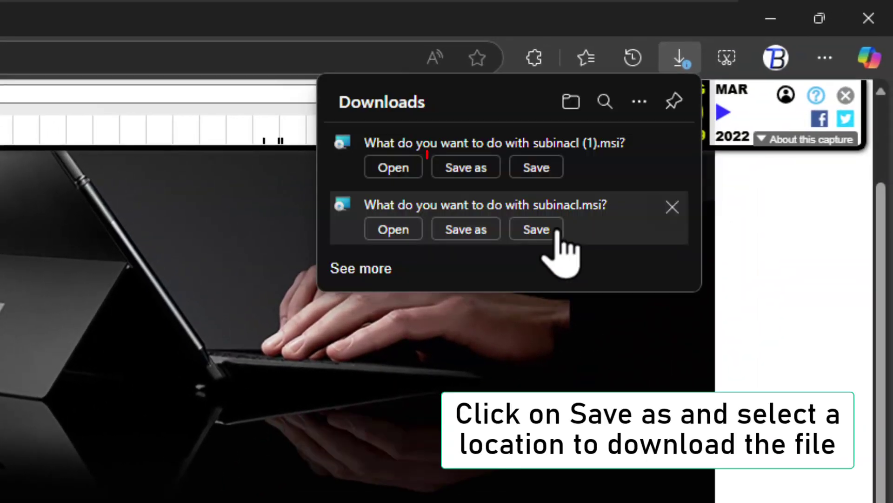
mouse_move(510, 155)
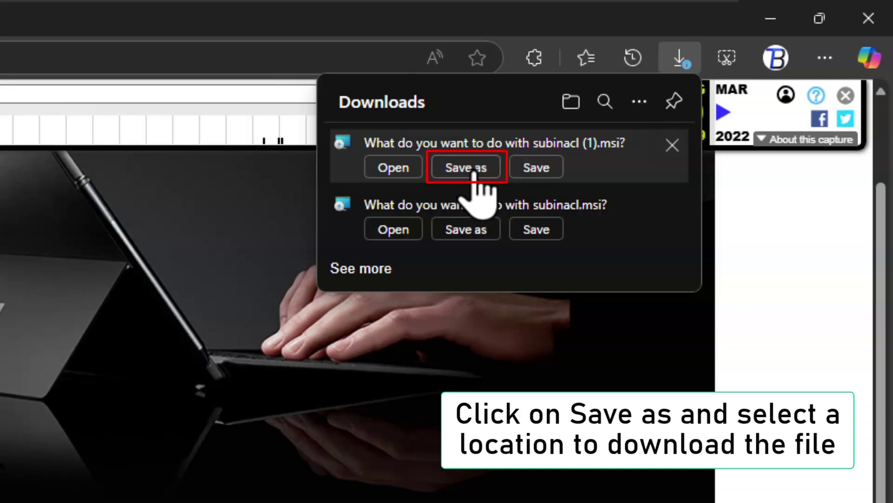
left_click(465, 168)
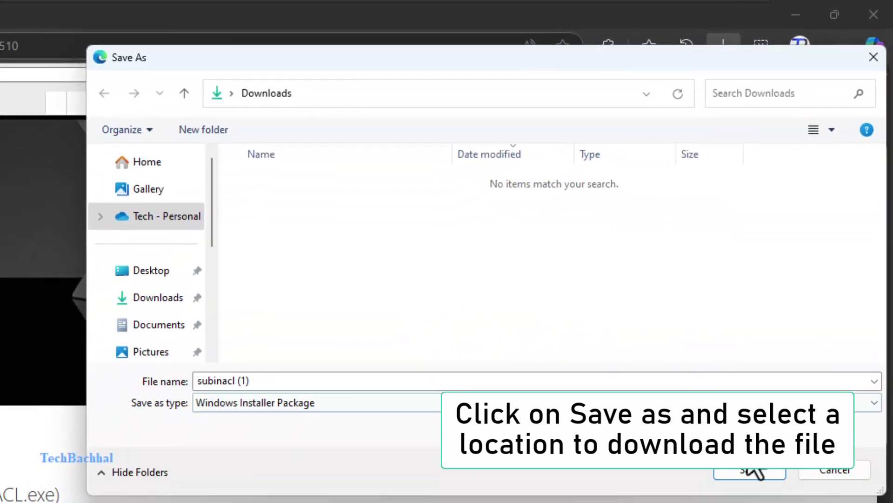
left_click(751, 479)
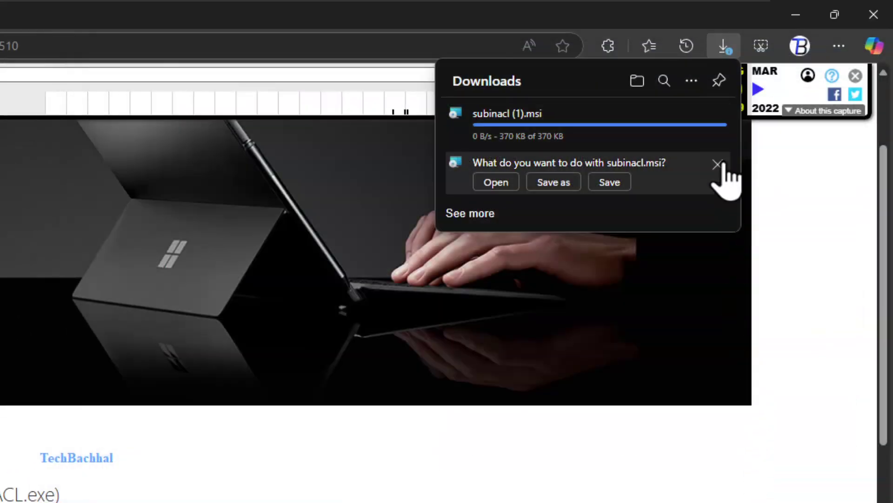
left_click(873, 15)
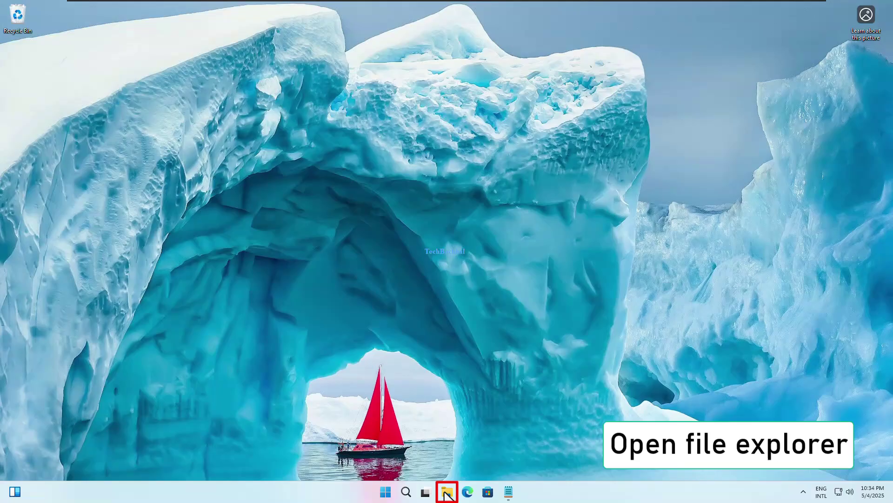
Show the Downloads folder in File Explorer
left_click(447, 494)
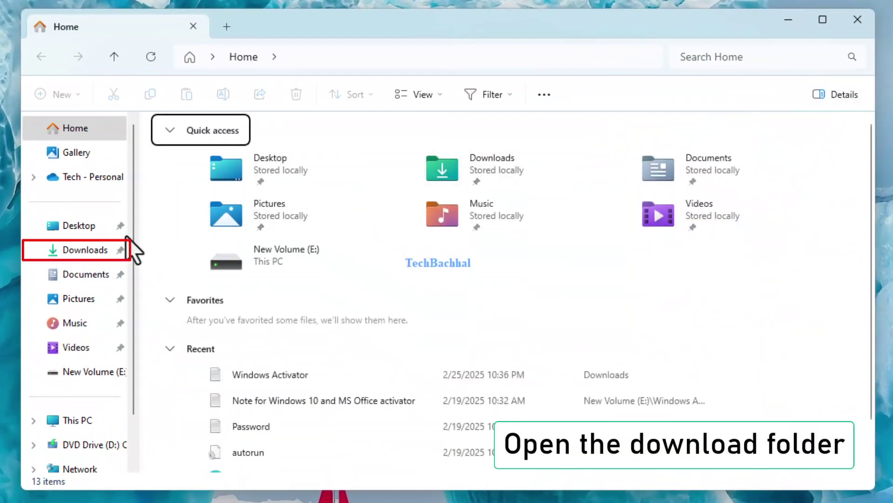
left_click(84, 249)
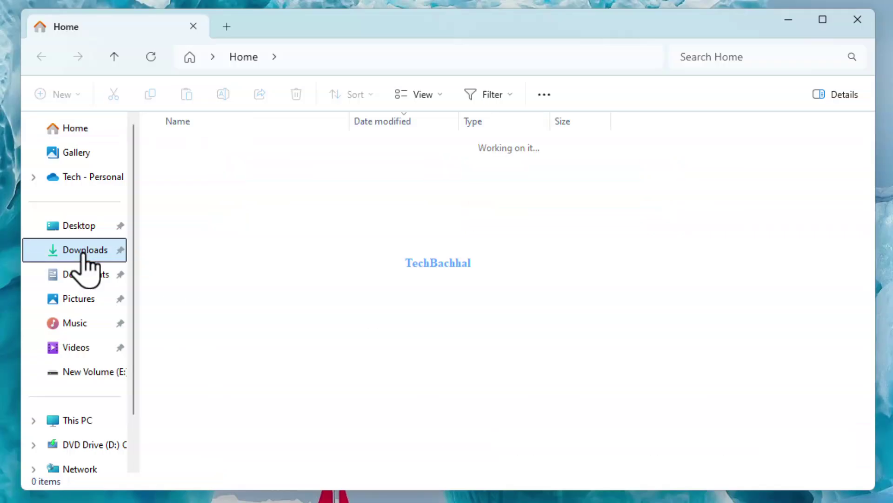
Install subinacl (1).msi with the license accepted and the default Tools folder, then close Explorer
double_click(194, 166)
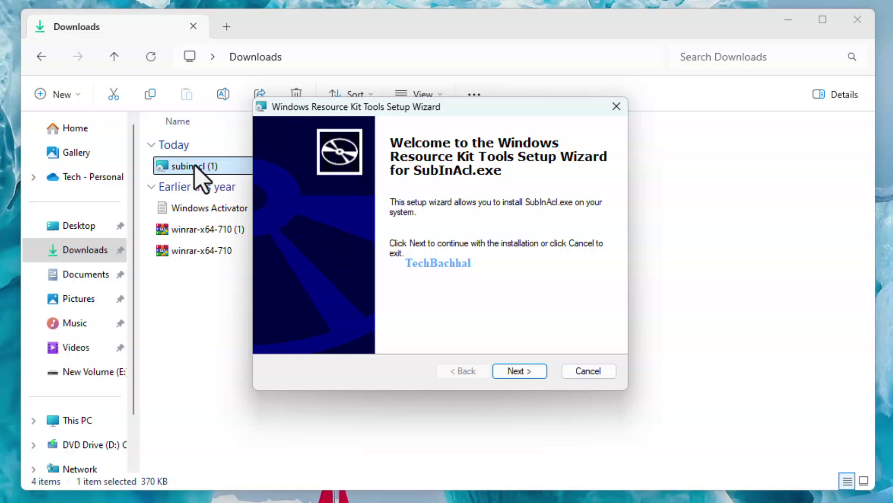
left_click(520, 371)
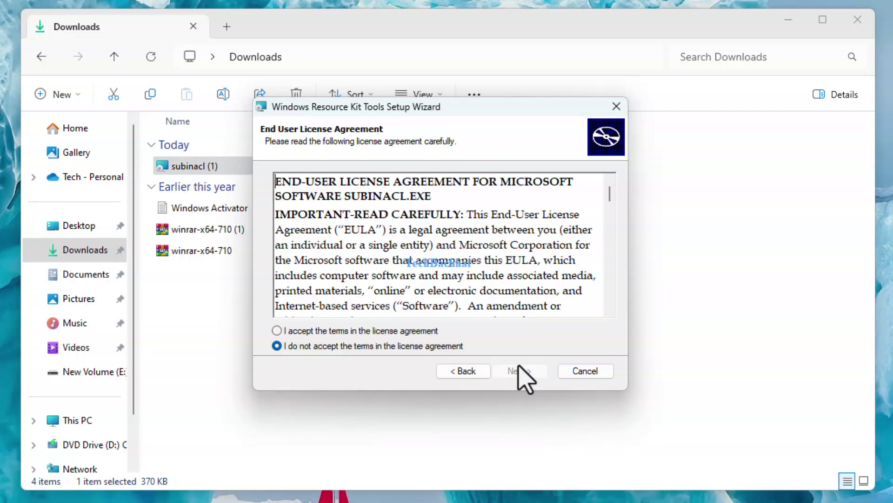
left_click(356, 330)
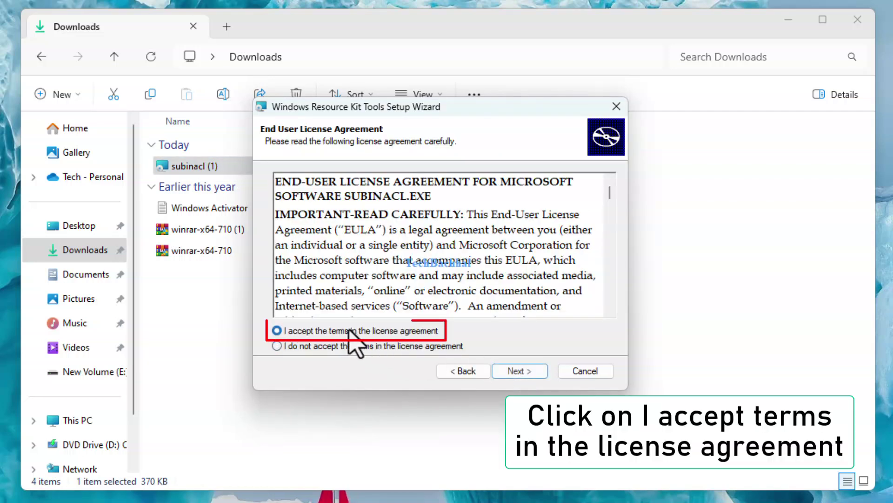
left_click(519, 371)
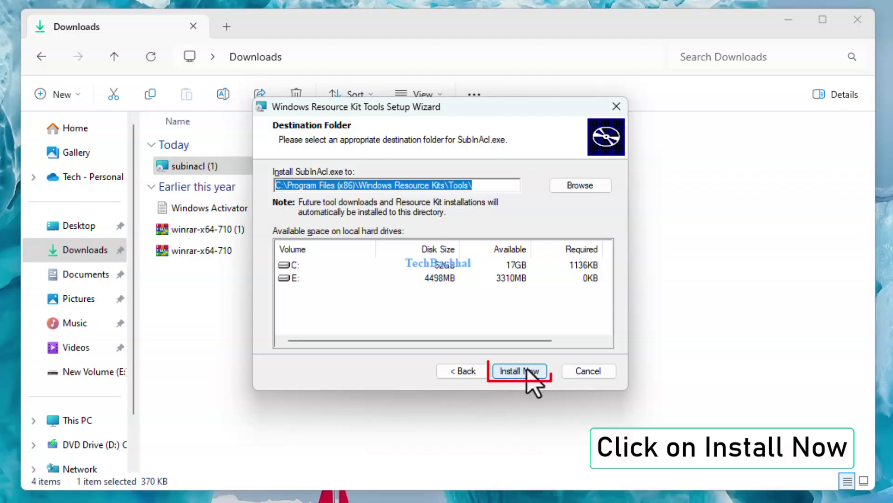
left_click(519, 371)
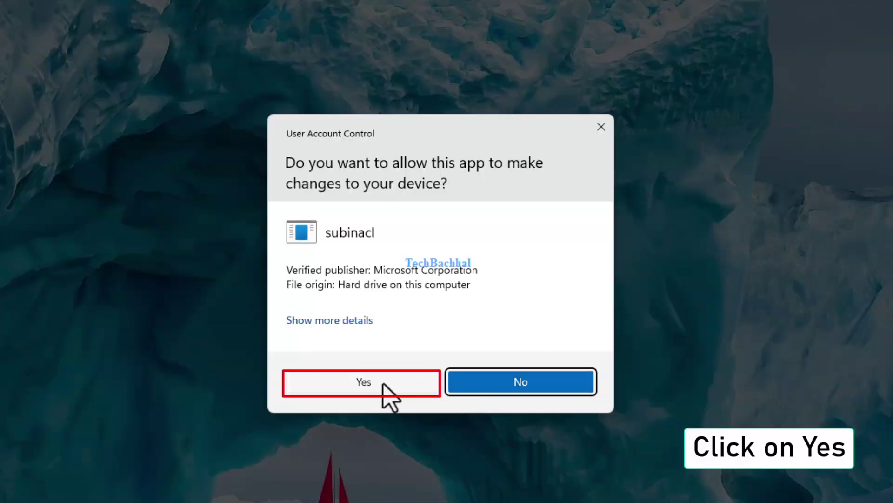
left_click(383, 382)
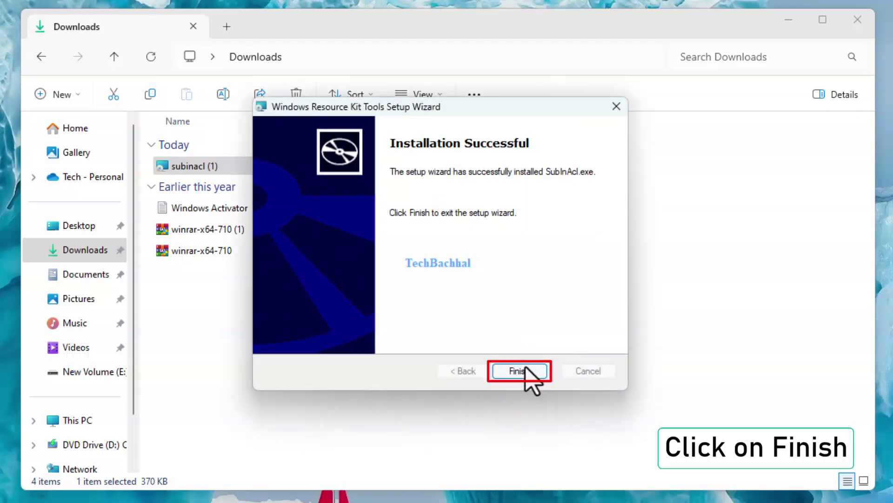
left_click(520, 371)
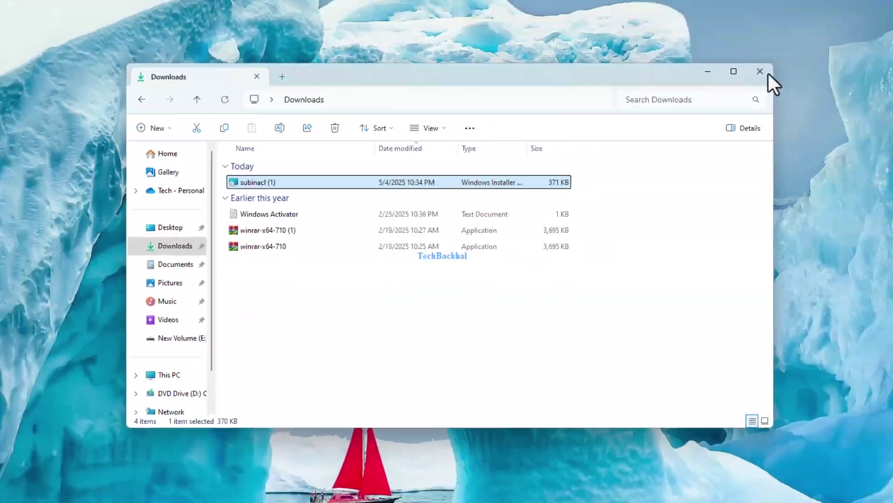
left_click(761, 72)
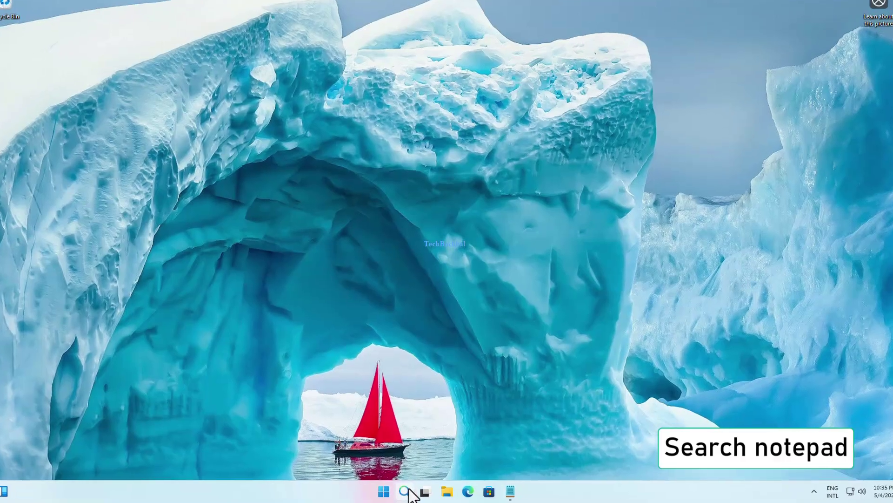
Launch Notepad from search, shrink its window, and select the eight subinacl command lines
left_click(407, 492)
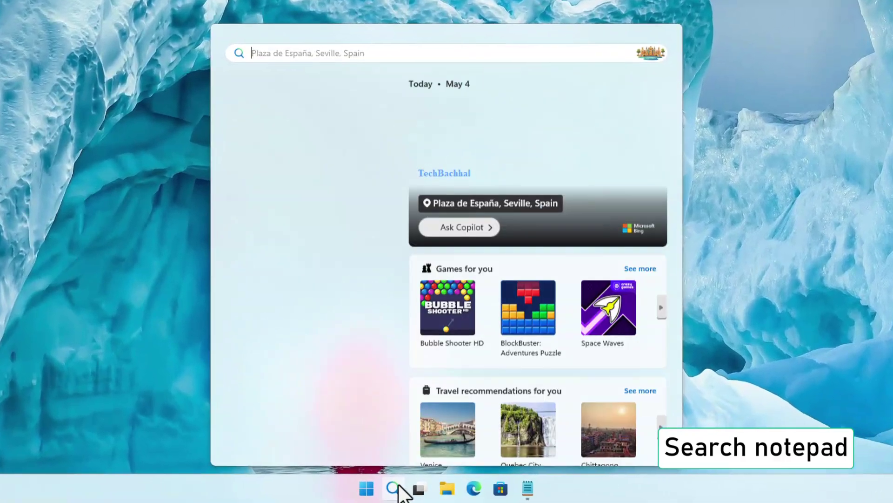
type("note")
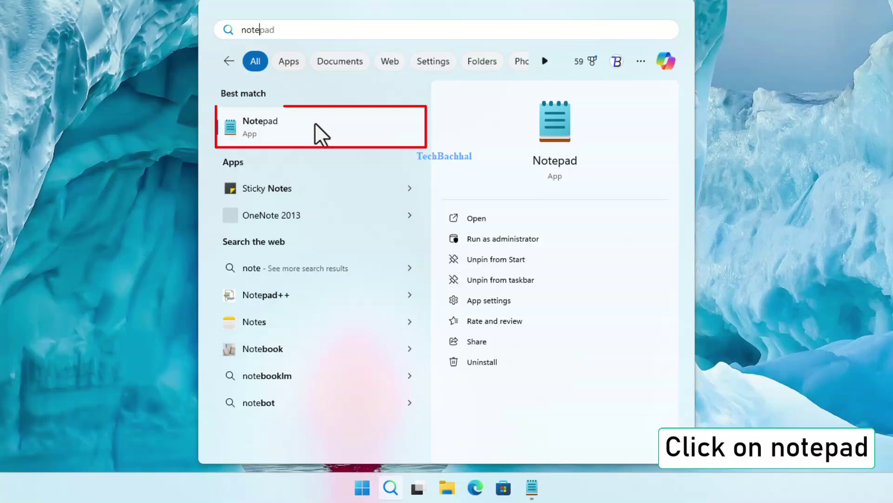
left_click(320, 132)
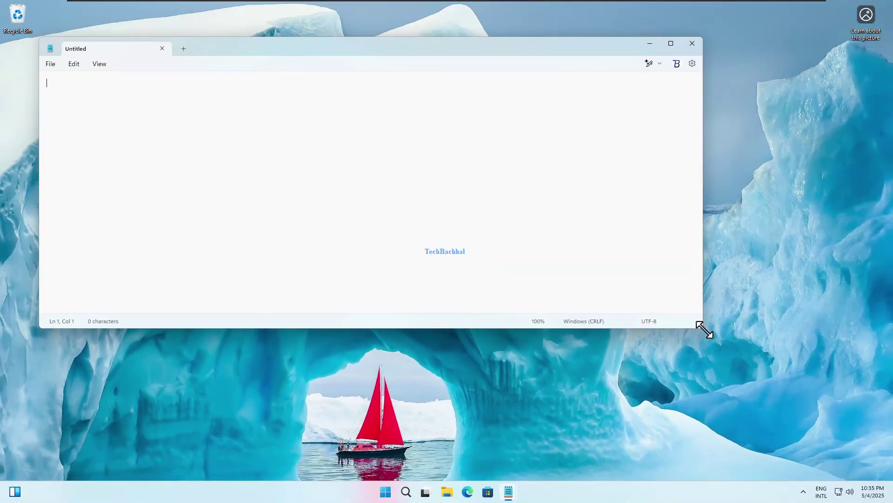
left_click_drag(703, 328, 370, 294)
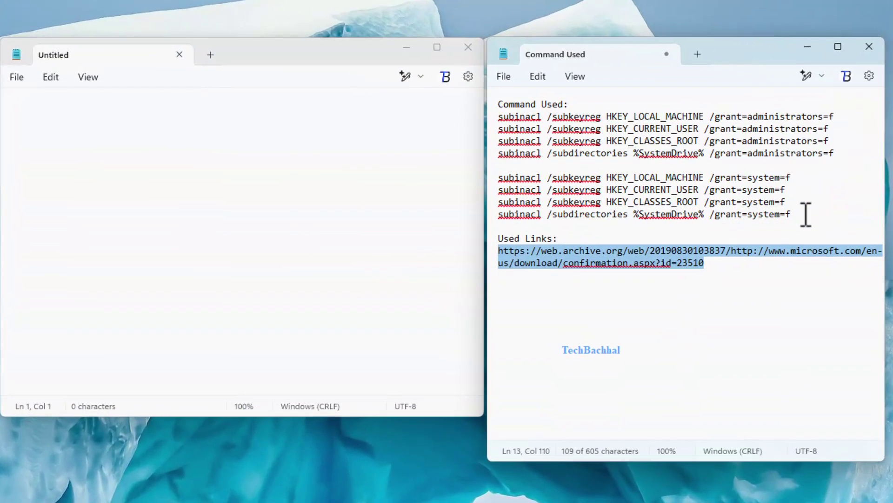
left_click_drag(792, 214, 498, 117)
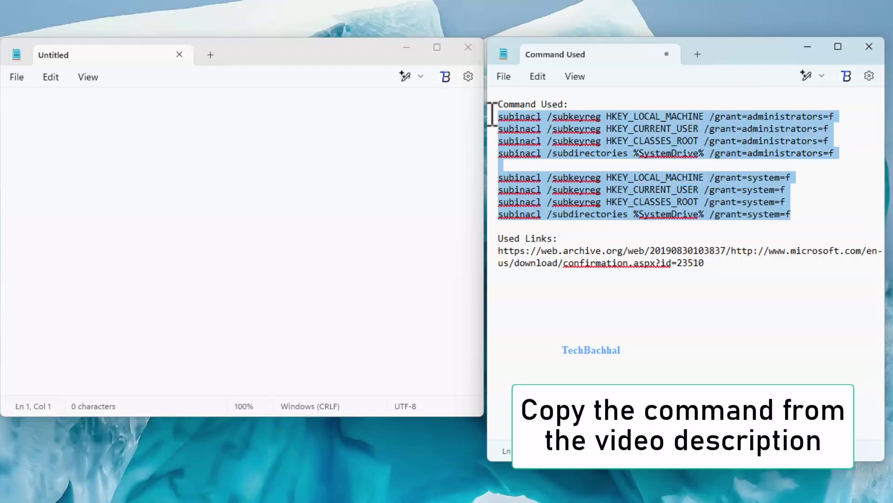
Copy the eight subinacl commands from Command Used and paste them into Notepad
right_click(630, 132)
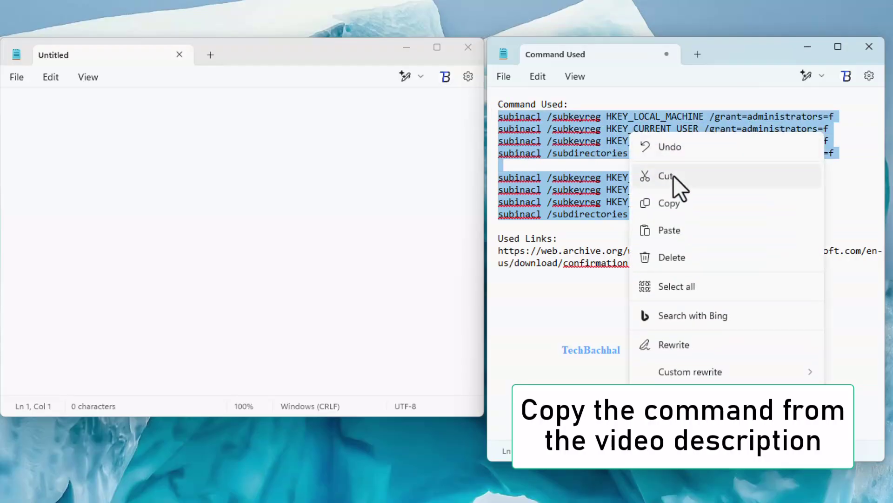
left_click(677, 200)
left_click(807, 47)
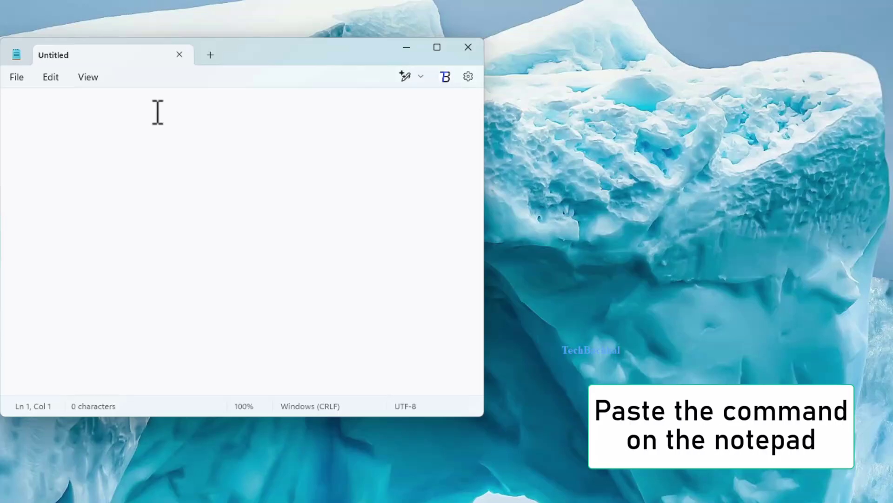
key("ctrl+v")
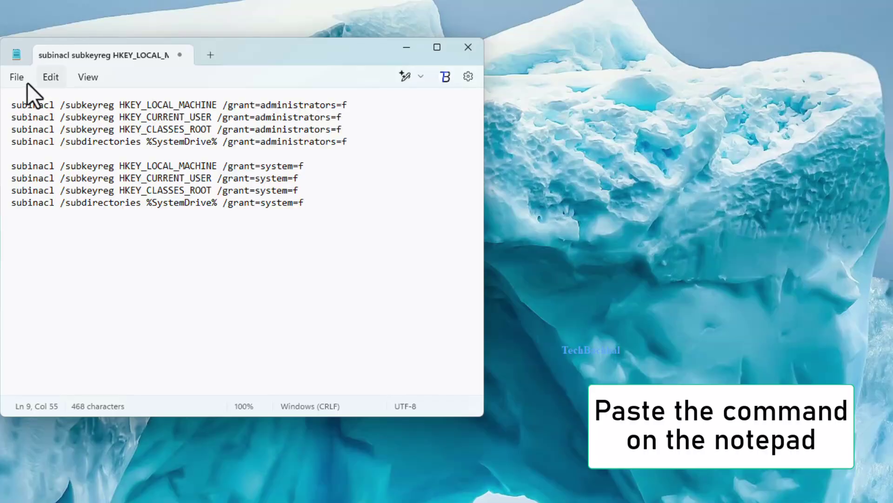
left_click(19, 79)
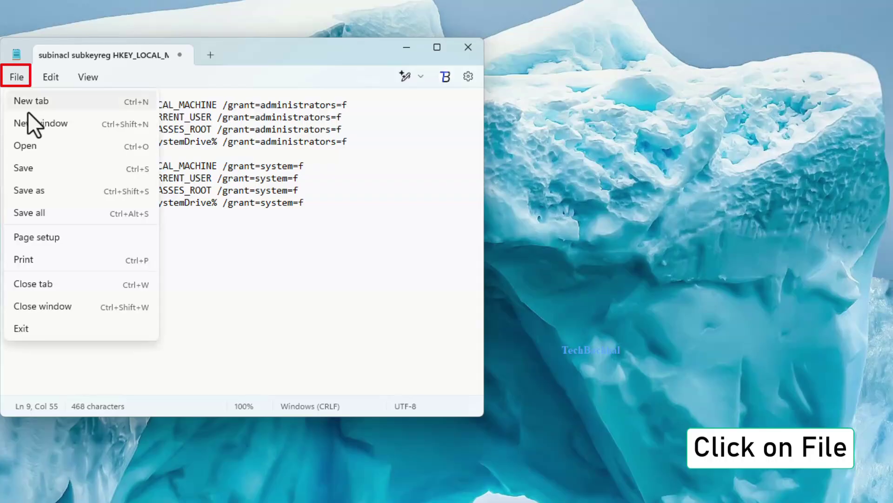
Save the note to the Desktop as resetreg.bat with type All files, then close Notepad
left_click(43, 193)
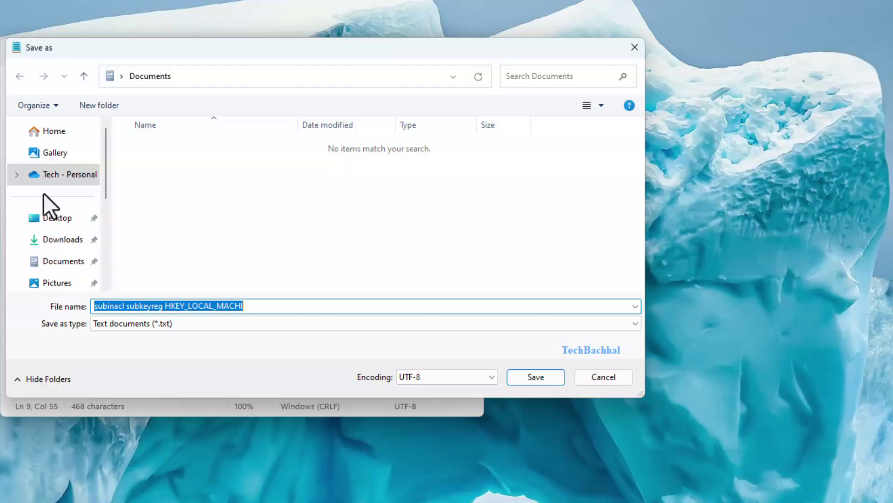
left_click(55, 217)
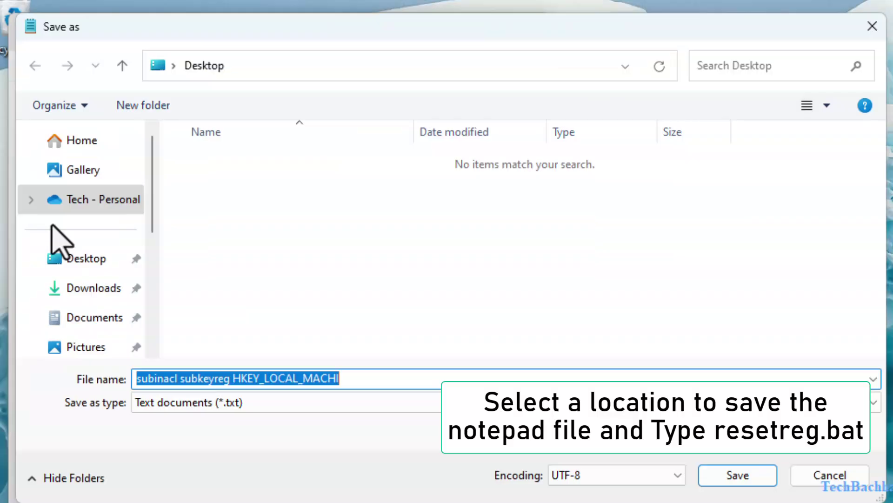
type("resetreg.bat")
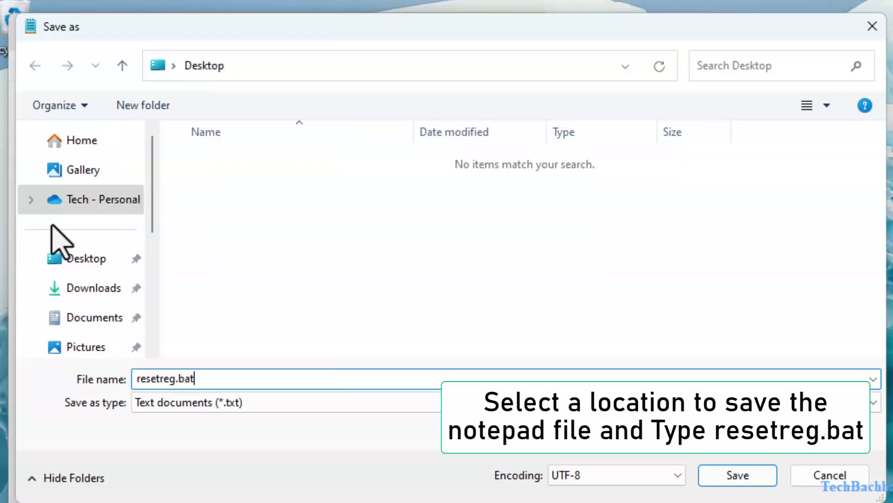
left_click(280, 402)
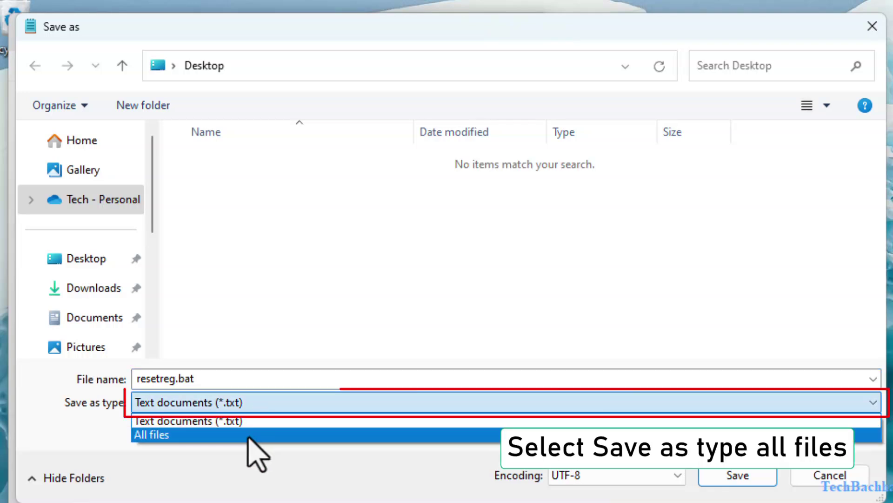
left_click(258, 435)
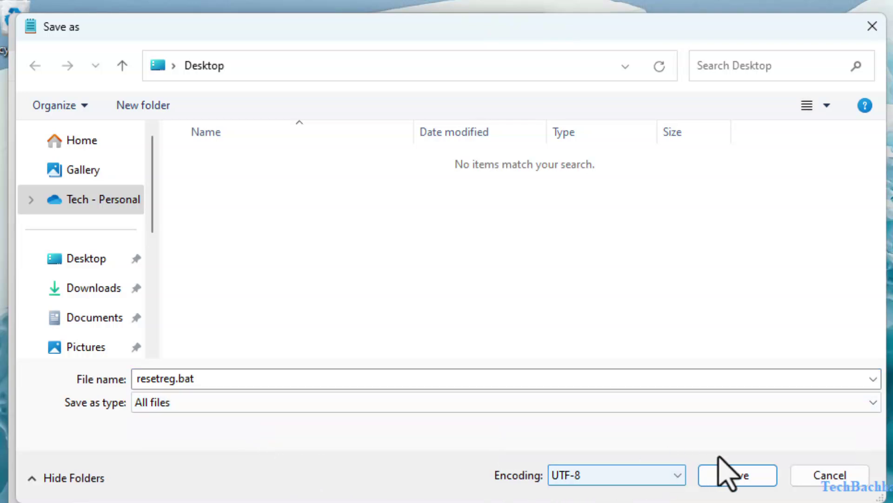
left_click(738, 474)
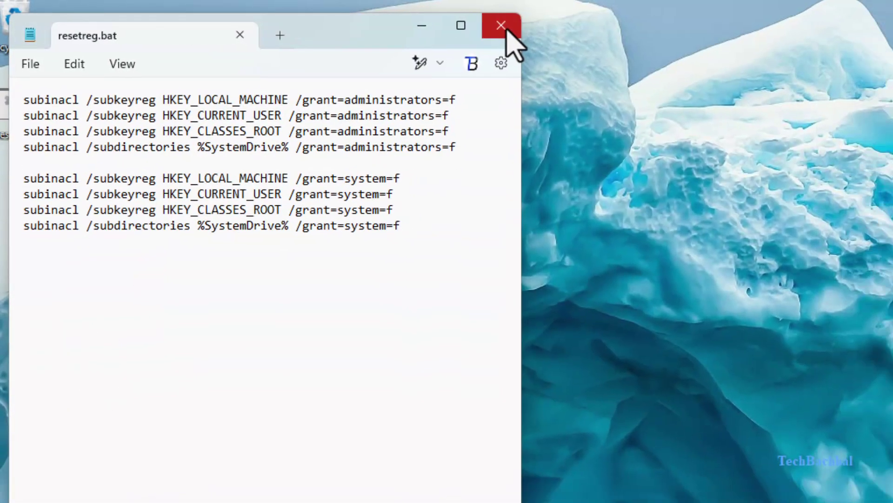
left_click(528, 27)
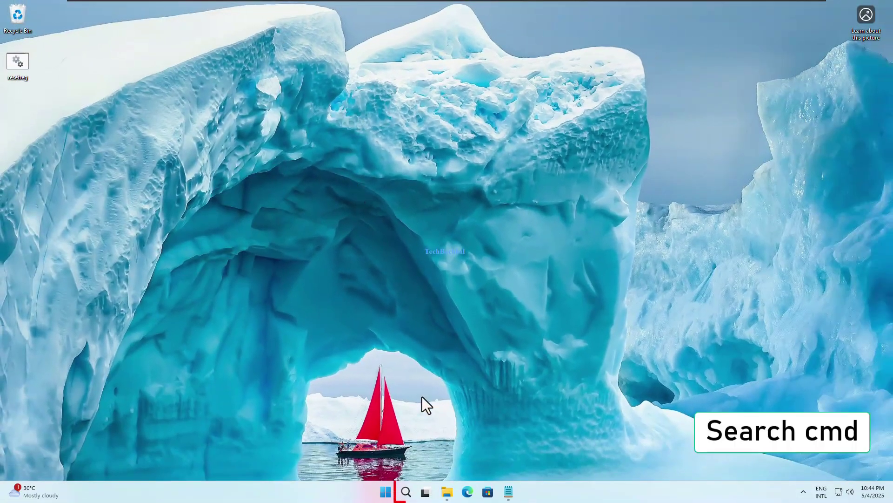
Find cmd in search and run Command Prompt as administrator, approving UAC
left_click(407, 493)
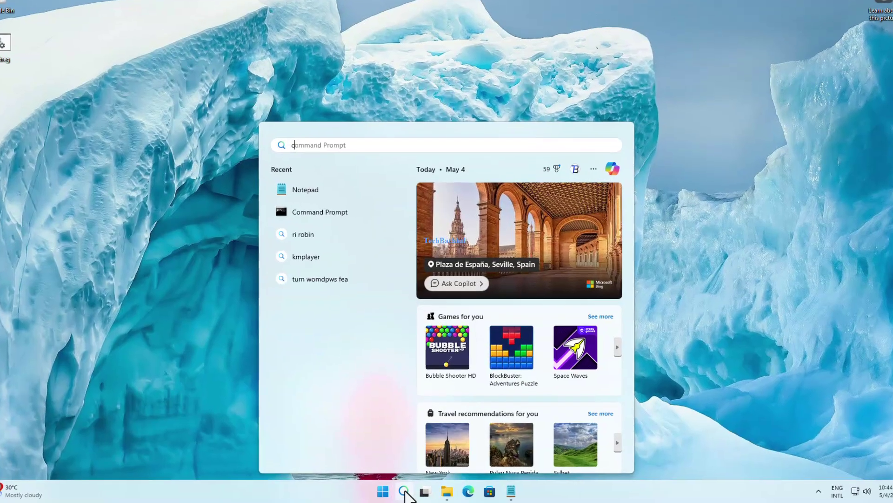
type("cmd")
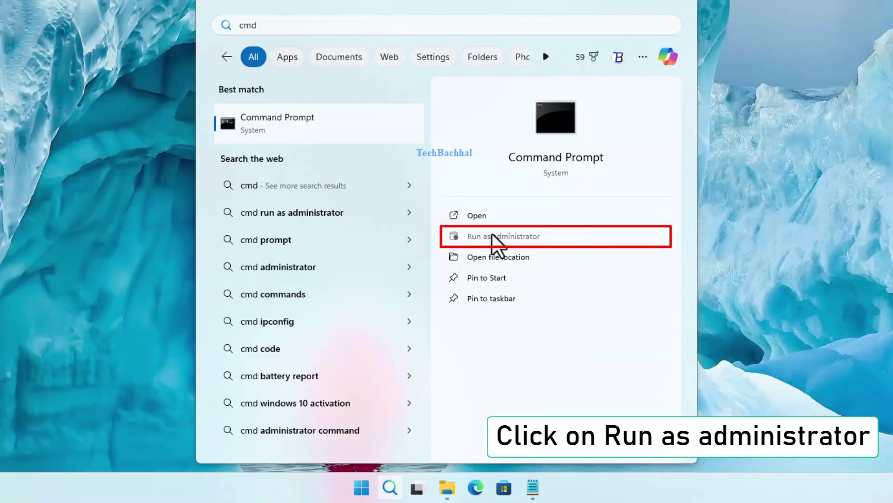
left_click(504, 236)
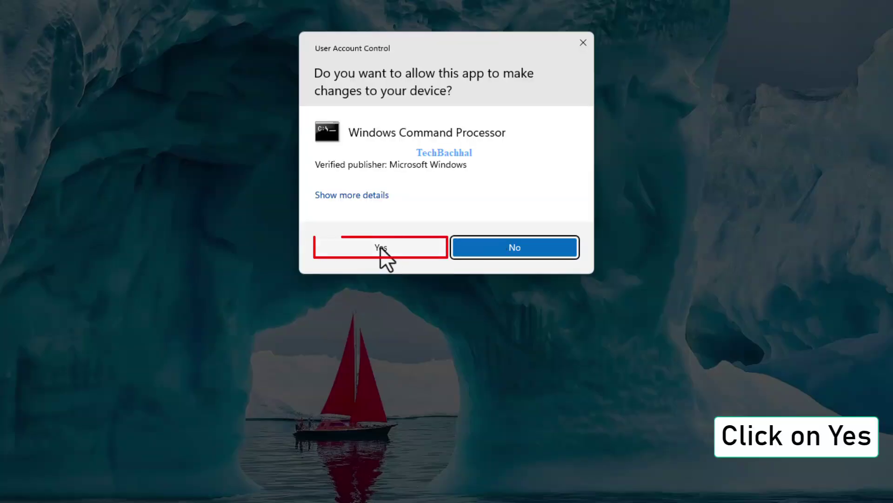
left_click(381, 248)
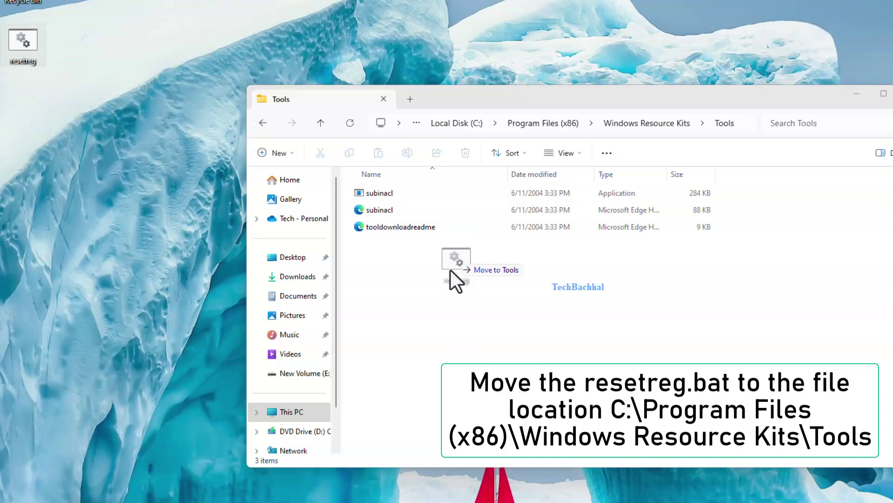
Move resetreg into the Windows Resource Kits Tools folder and copy its path
left_click_drag(408, 286, 409, 288)
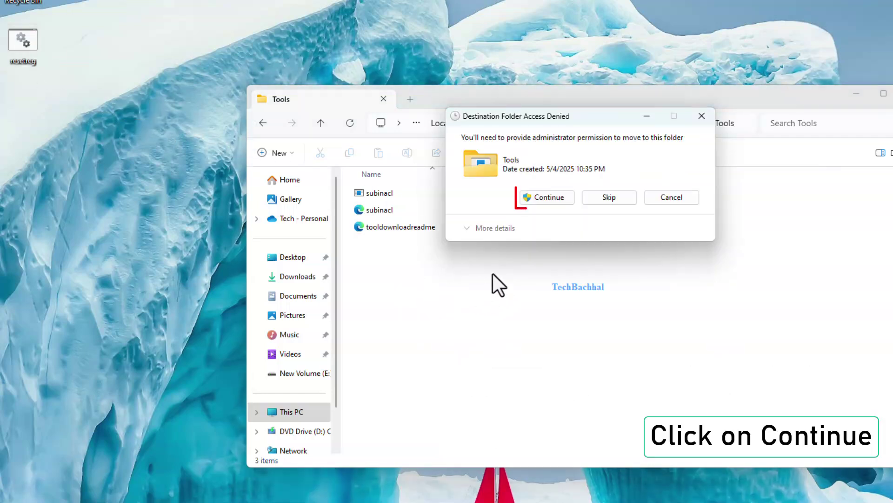
left_click(549, 197)
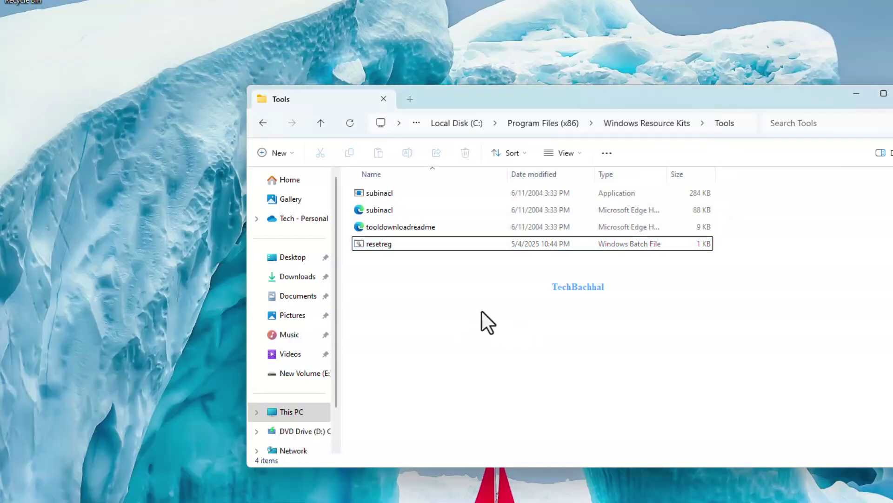
left_click(757, 123)
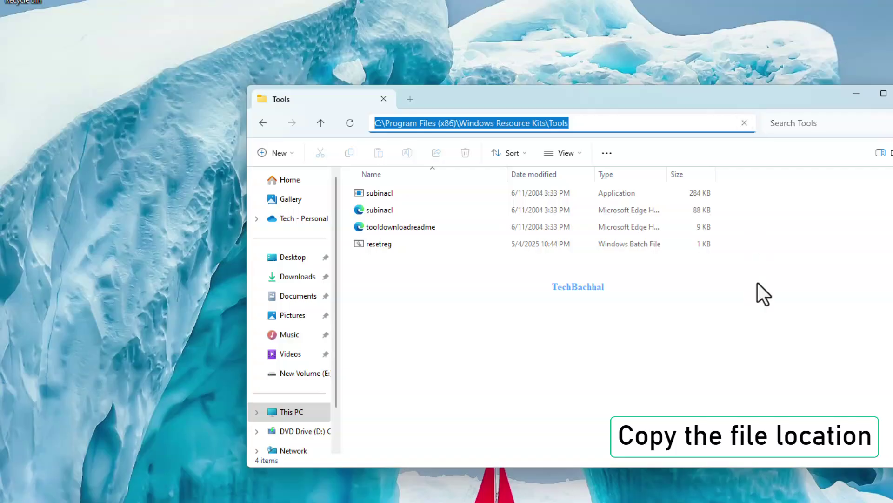
left_click(744, 301)
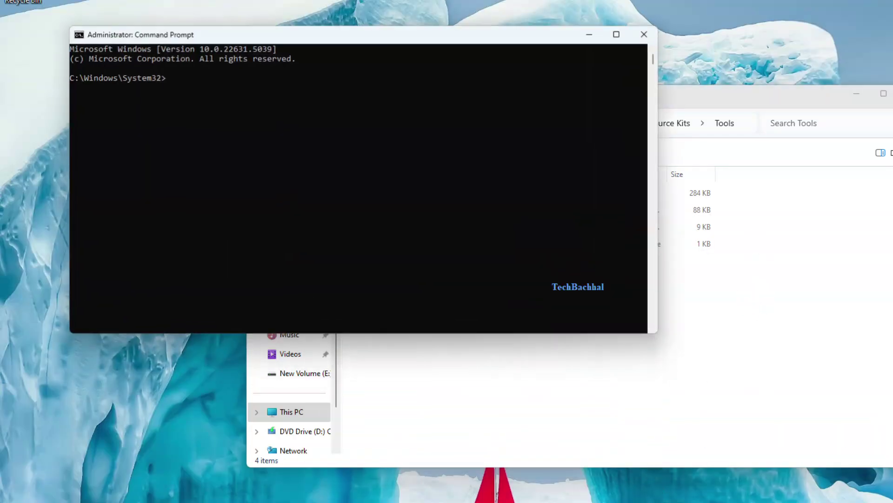
type("cd")
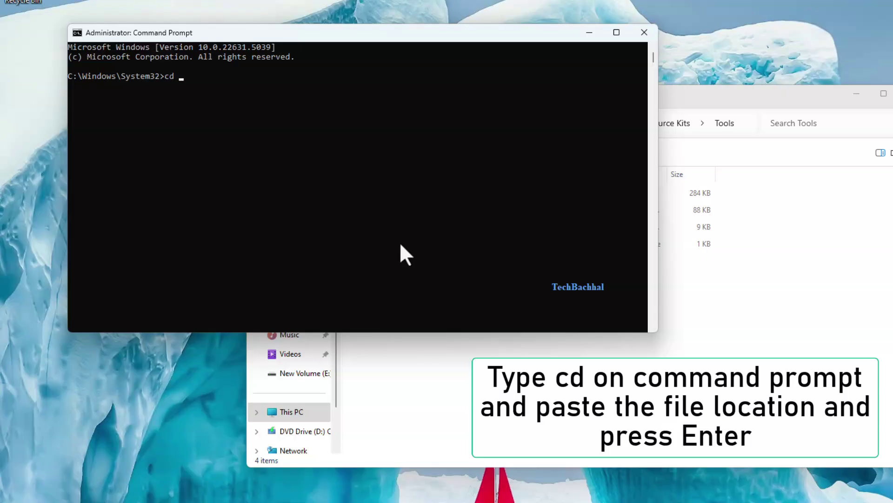
Use cd to enter the pasted Tools path, then dir to list resetreg.bat and subinacl.exe
key("ctrl+v")
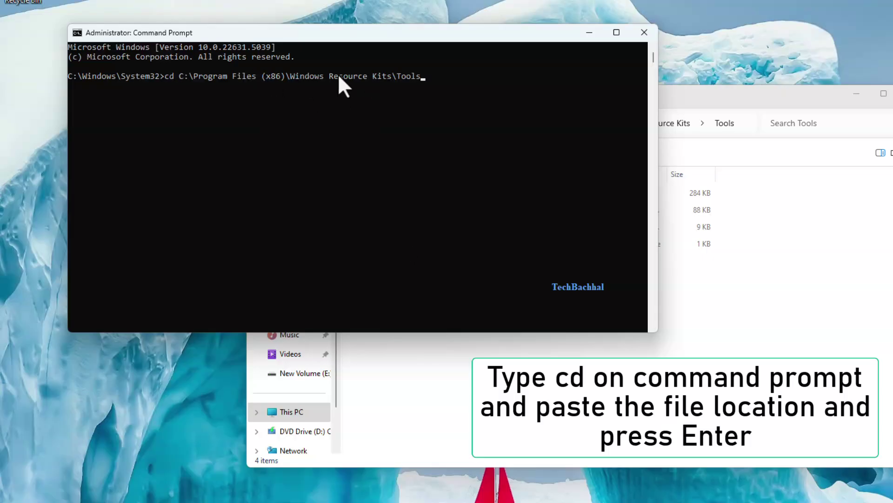
key("Return")
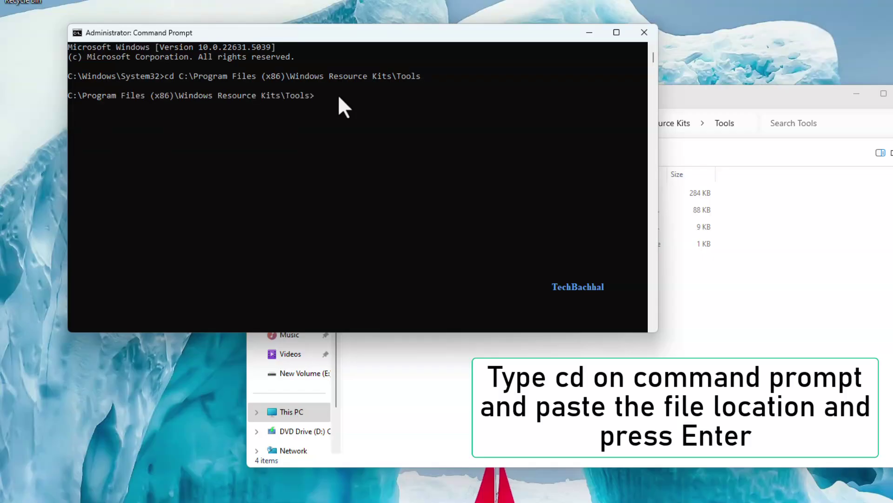
type("dir")
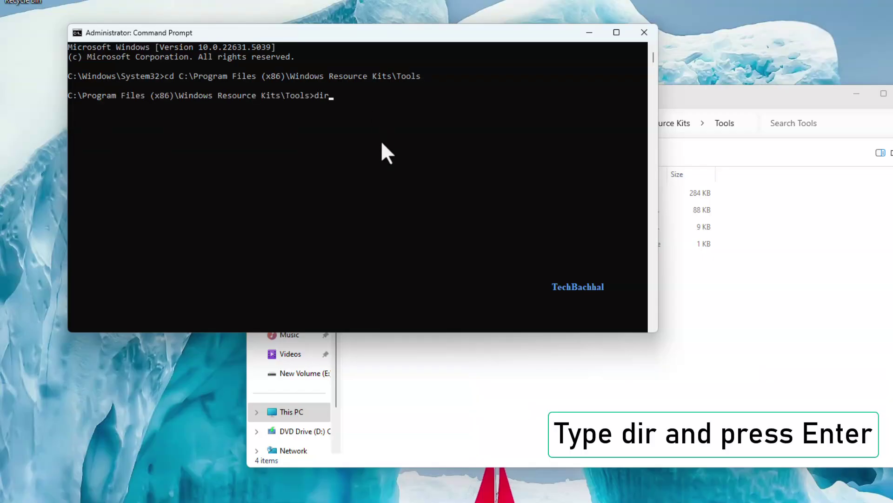
key("Return")
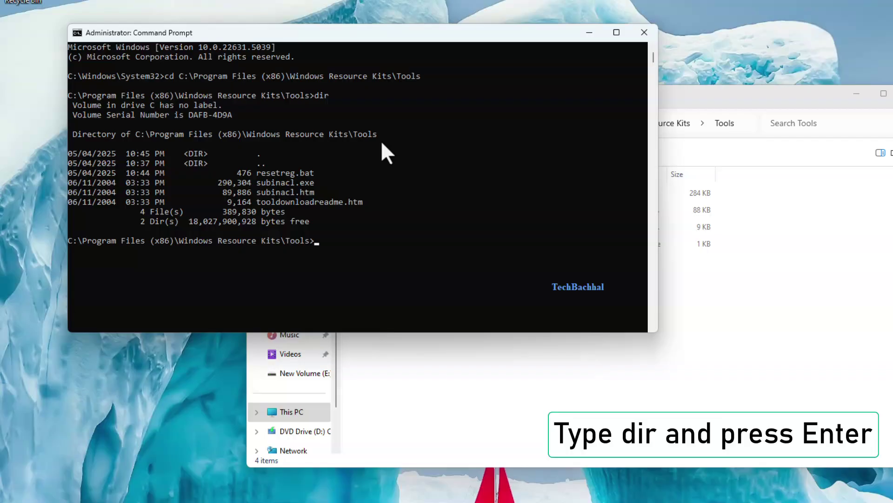
type("resetreg.bat")
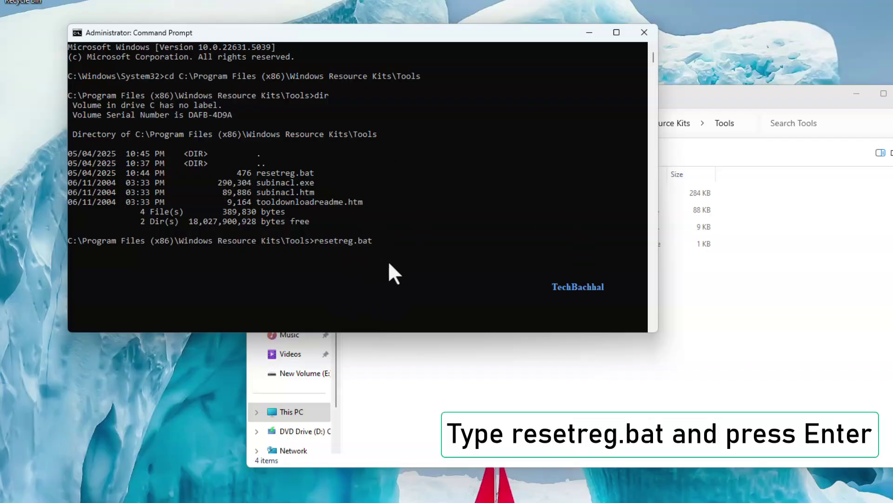
Run resetreg.bat in the administrator Command Prompt to reset registry permissions key by key
key("Return")
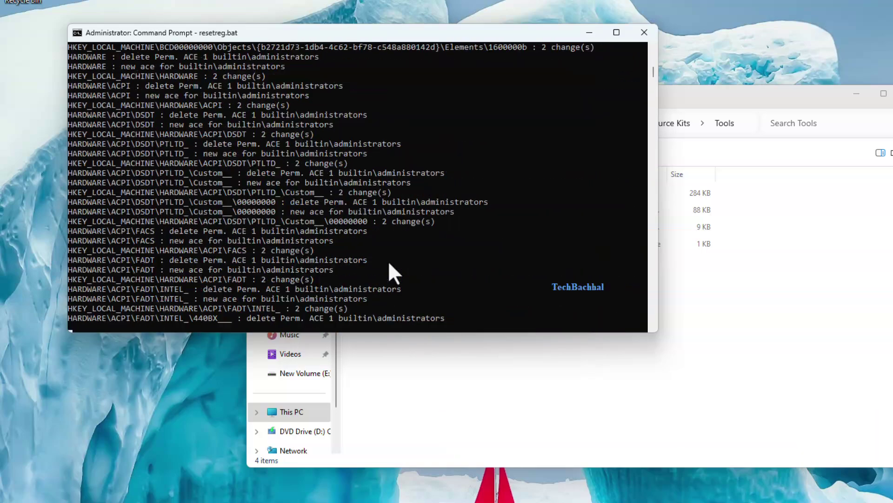